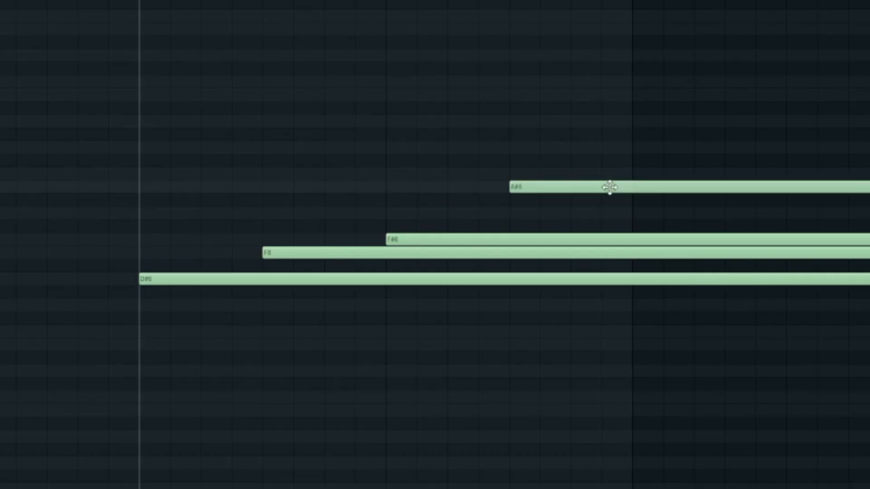
Slice the four staggered chord notes at the bar 5 line and delete the parts beyond it
drag(584, 249, 585, 170)
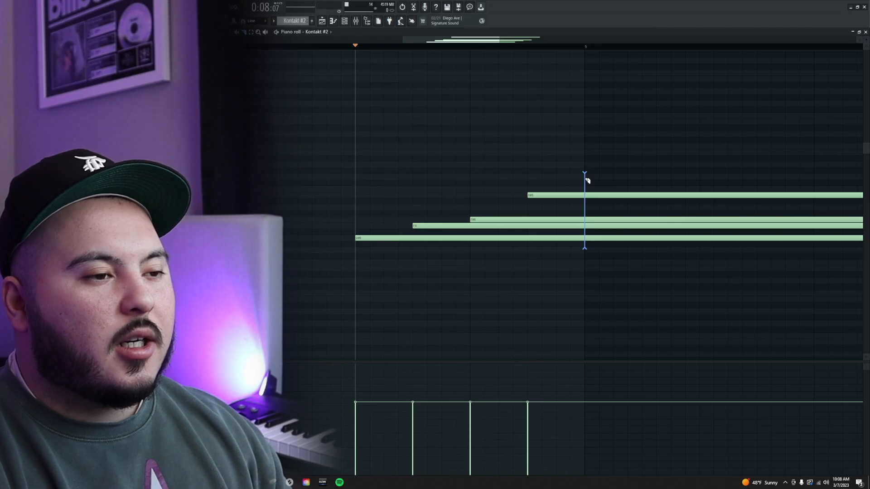
drag(607, 167, 666, 272)
key(Delete)
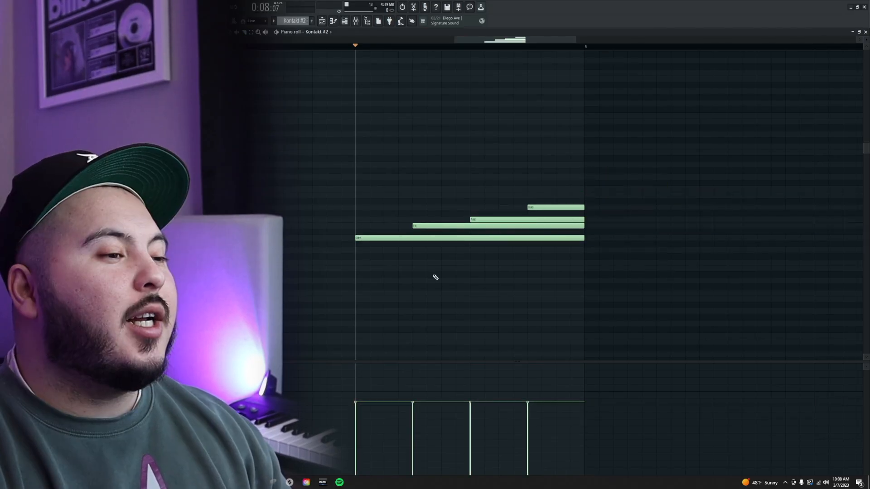
Select the four staggered notes and place a copy of them one octave away
drag(435, 277, 633, 154)
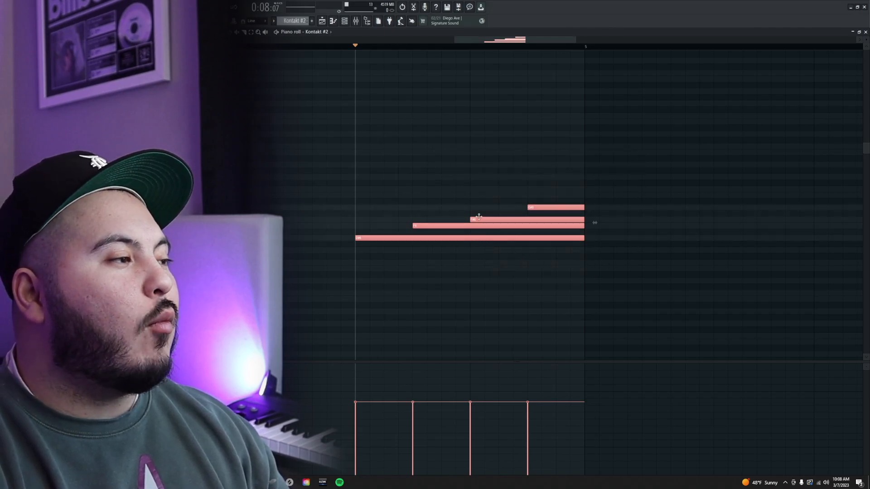
drag(477, 240, 477, 165)
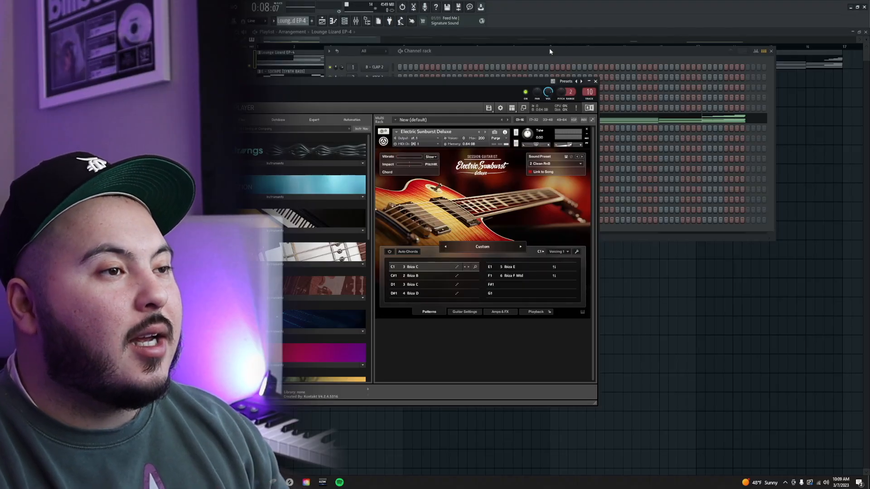
In the Lounge Lizard EP-4 piano roll, add the sustained chord notes of the last two bars to the selection, and switch to another channel
click(550, 51)
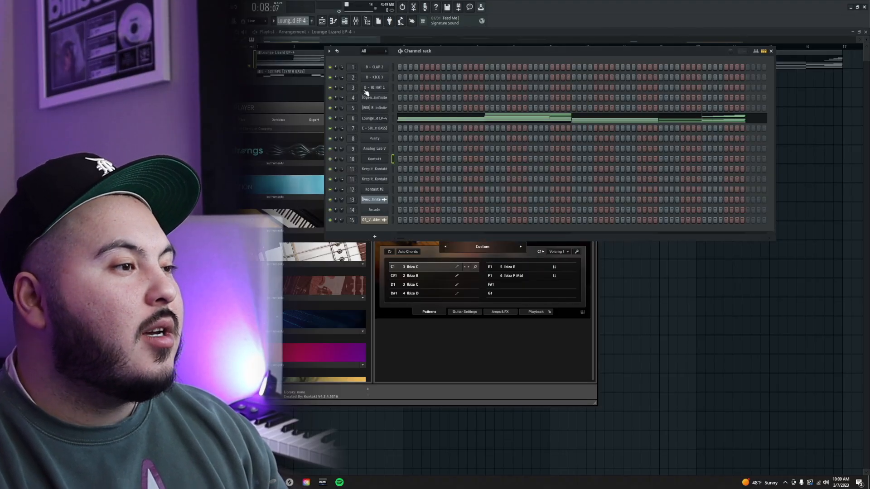
click(393, 119)
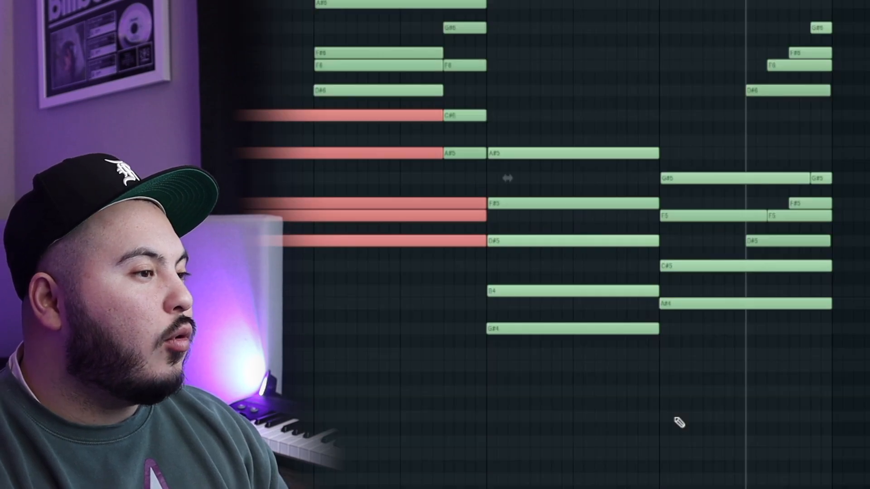
drag(629, 143, 632, 335)
drag(728, 110, 662, 429)
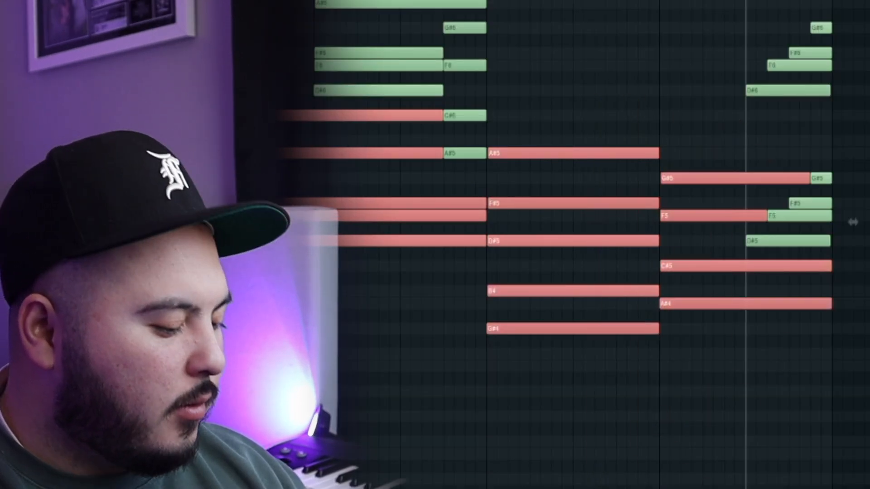
click(318, 32)
click(334, 136)
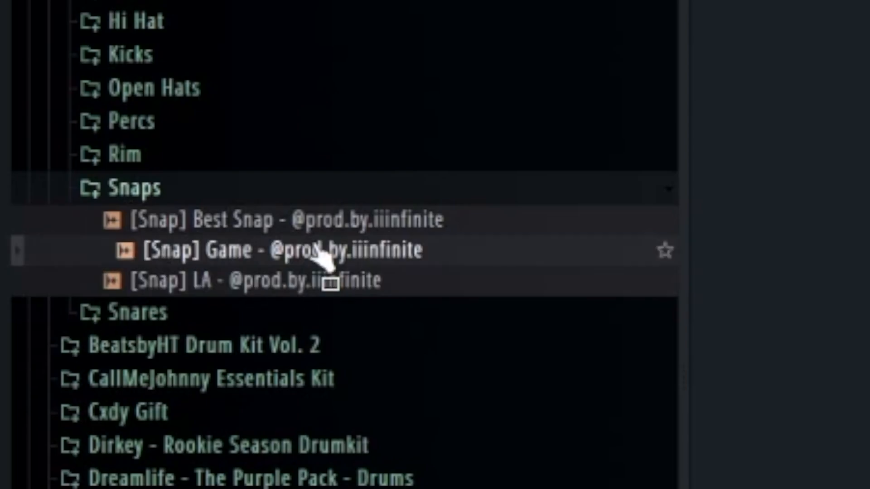
Load the Best Snap with the !1Half Time Clap pattern, the Best Hi Hat and an open hat sample into the channel rack
drag(317, 230, 453, 181)
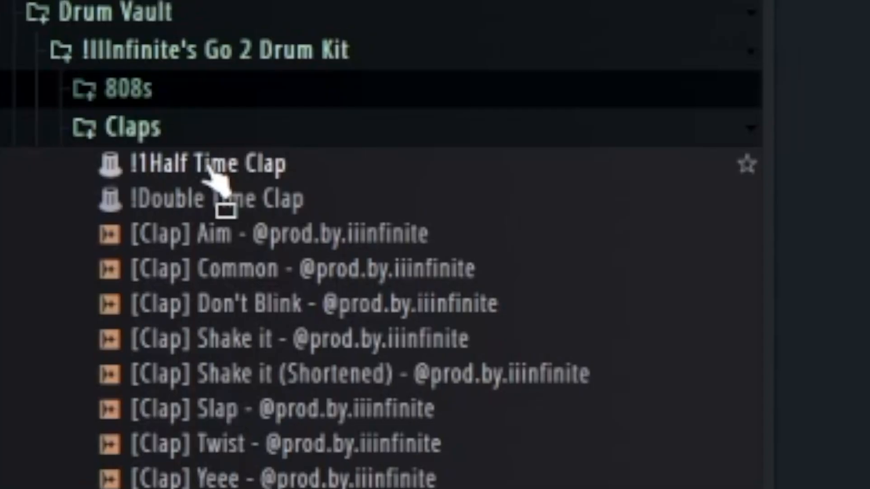
drag(210, 175, 582, 153)
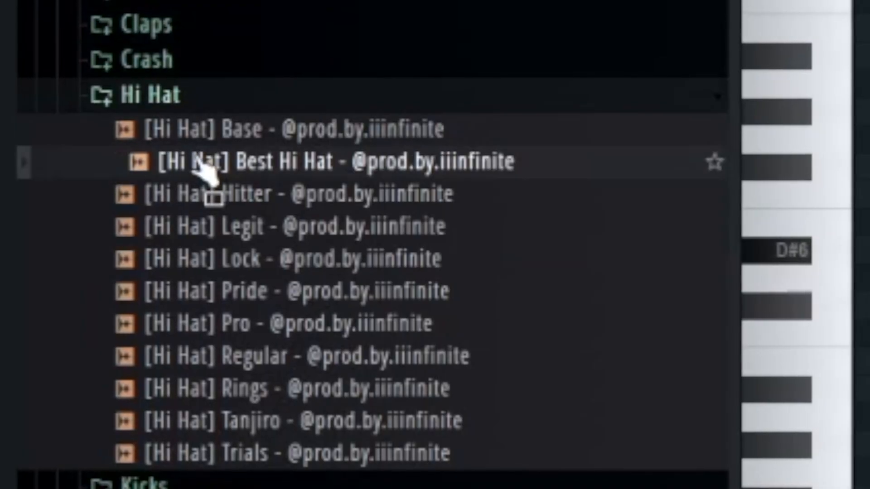
drag(202, 180, 394, 253)
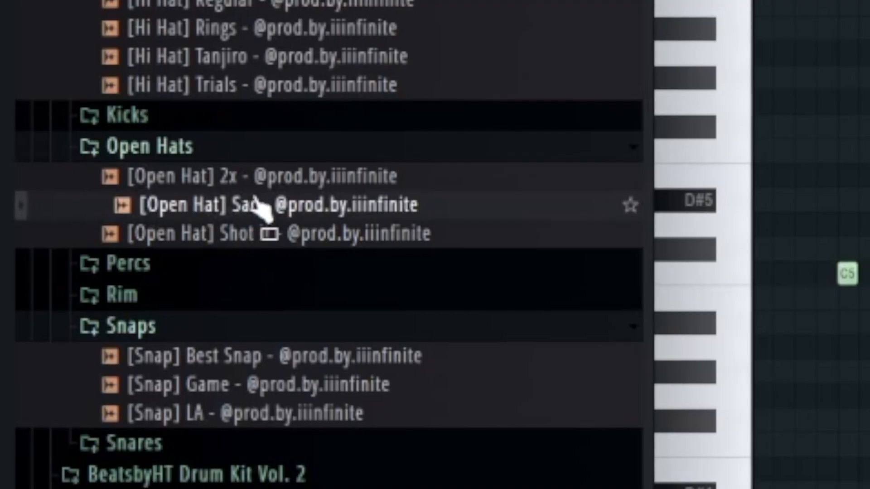
drag(256, 198, 262, 230)
Fill each 4 steps on the hi-hat channel, and add C5 notes in its piano roll as a triplet roll leading into the next hit
right_click(262, 230)
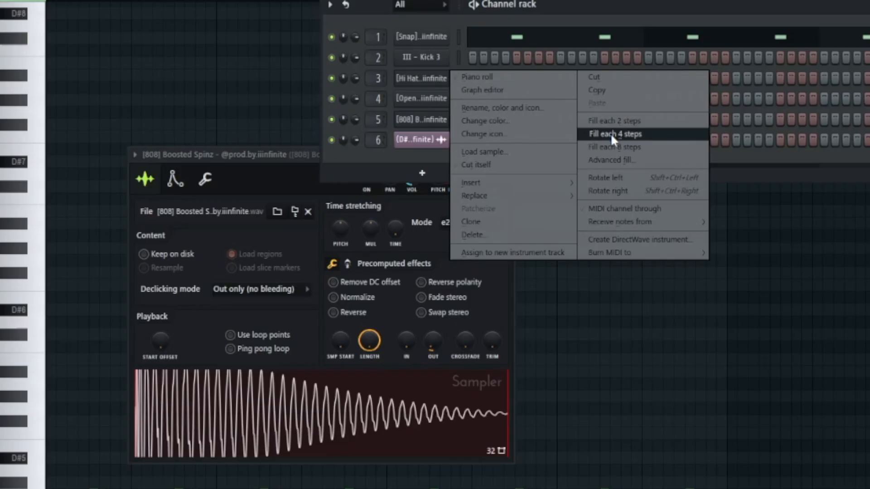
click(610, 132)
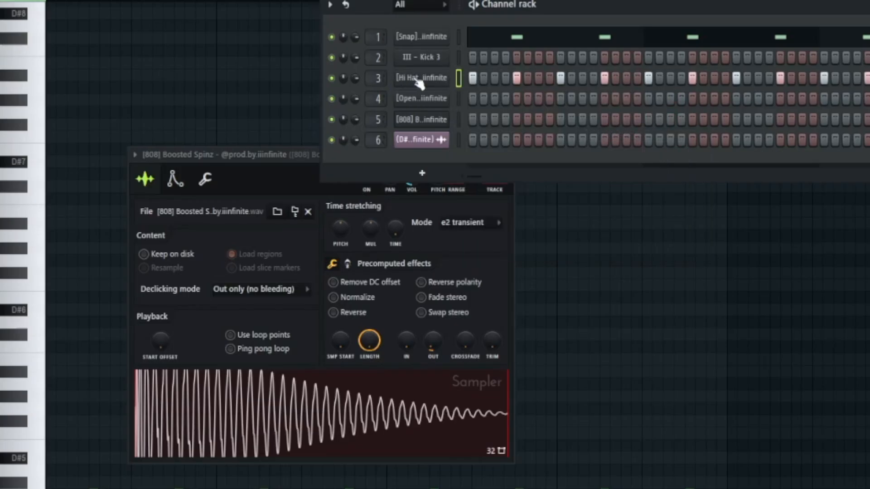
click(413, 78)
click(153, 126)
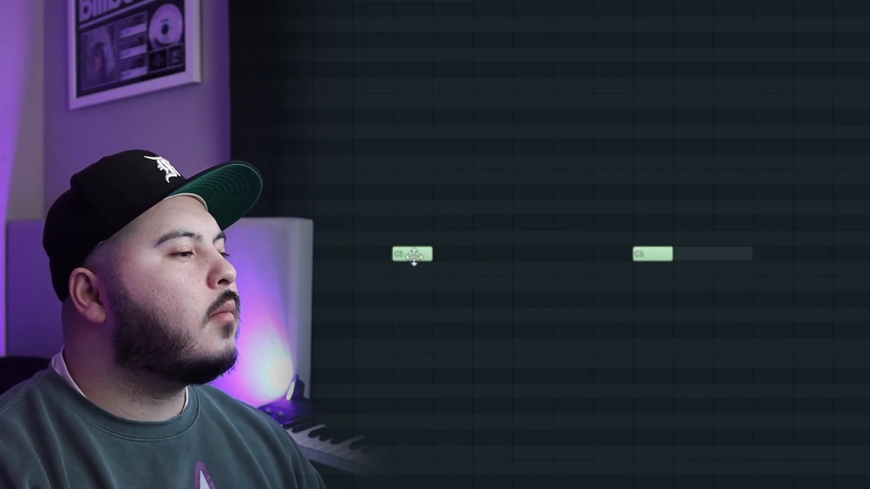
click(474, 253)
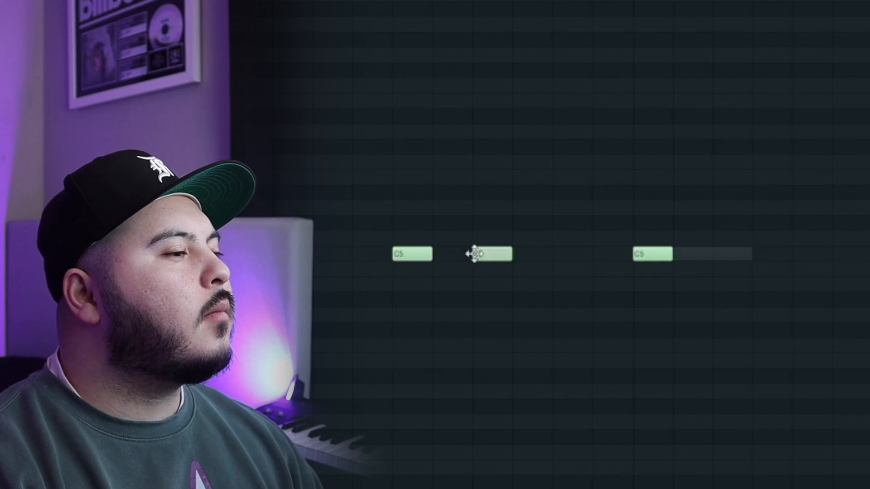
click(554, 255)
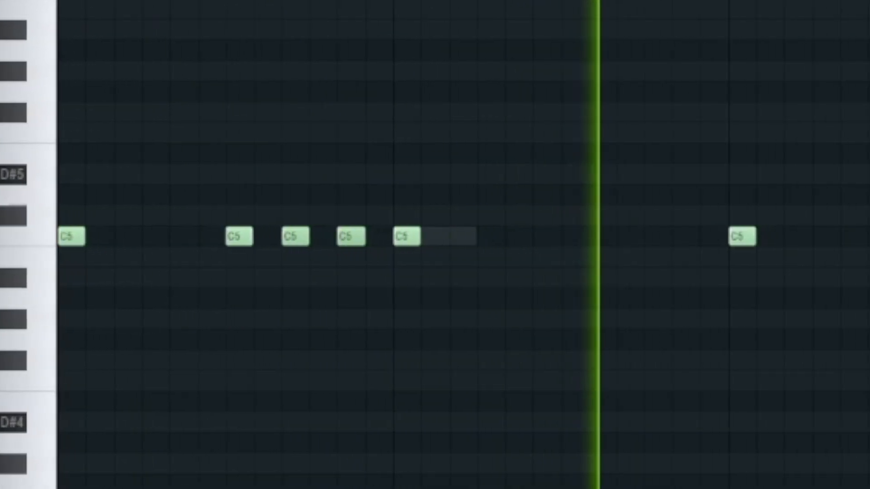
Vary the velocities of the hi-hat roll and add two more C5 notes in the last two beats of the pattern
scroll(616, 452, down, 2)
drag(616, 451, 422, 461)
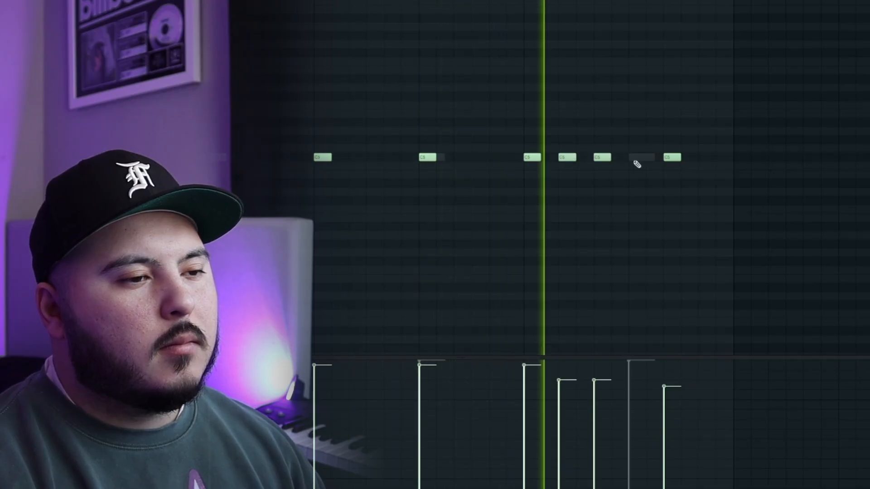
click(635, 158)
click(707, 157)
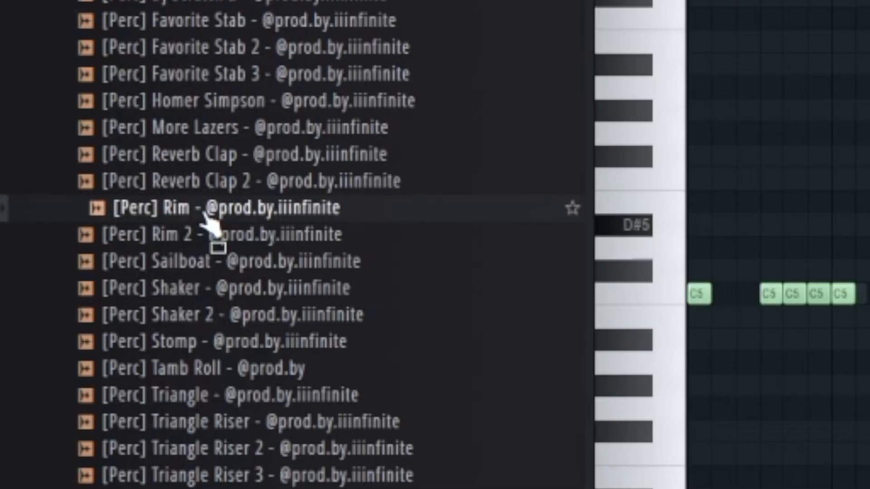
Load [Perc] Rim and [Perc] Rim 2 into new channels, and add [Perc] Triangle Riser 2 to the playlist just before bar 9
click(218, 237)
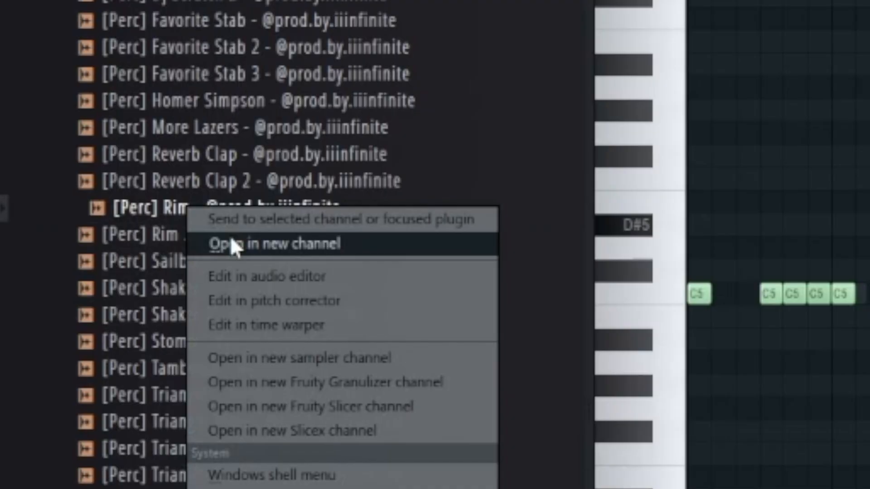
click(230, 242)
right_click(165, 239)
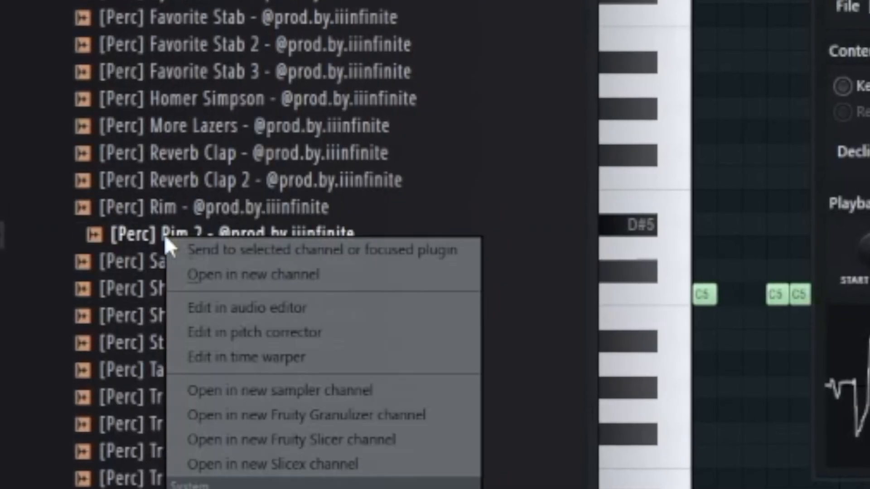
click(190, 277)
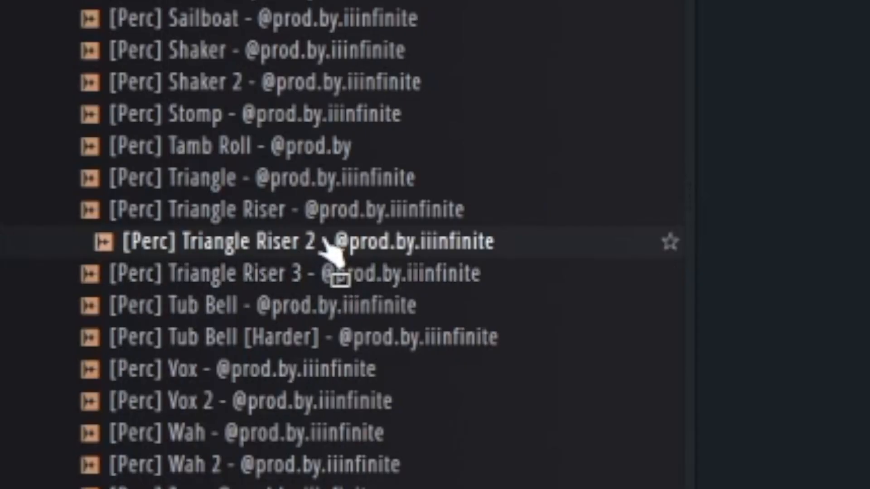
drag(355, 244, 346, 254)
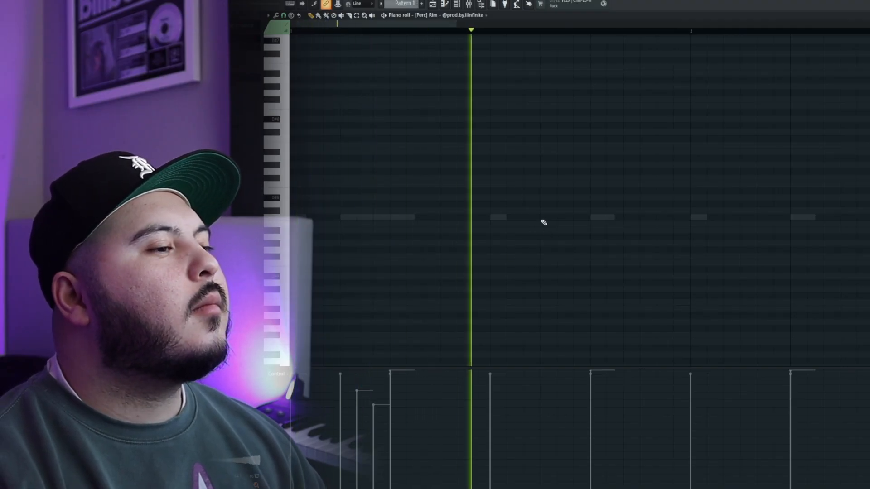
Place a C5 note for [Perc] Rim and one for [Perc] Rim 2 near the pattern's end, and play from there
click(547, 217)
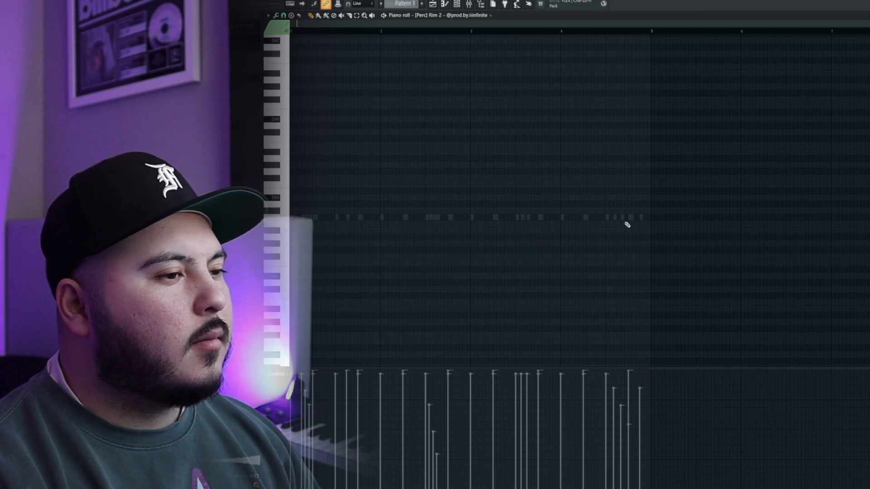
click(631, 381)
click(617, 31)
key(space)
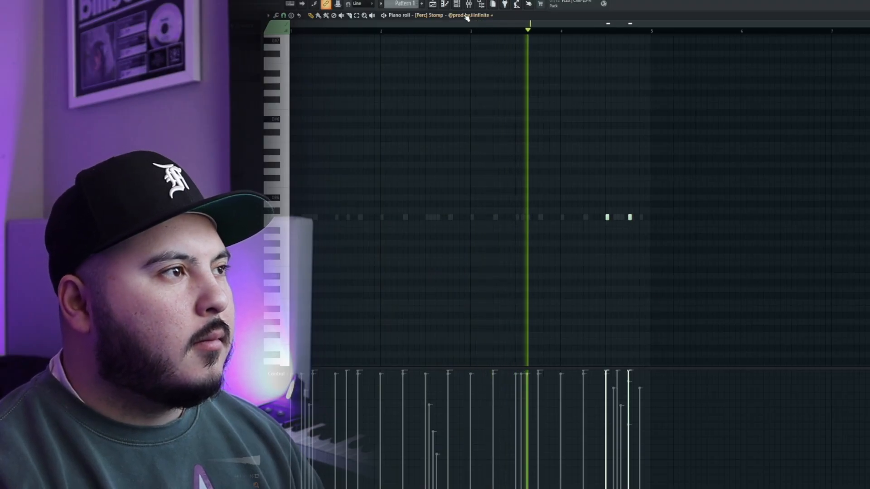
Open another percussion channel's piano roll and add a C5 note near the start of bar 2
key(F6)
click(489, 172)
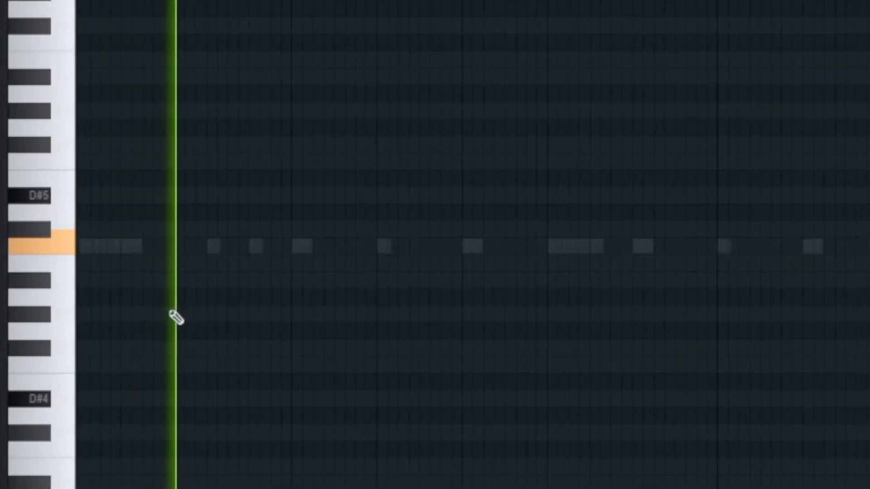
click(399, 247)
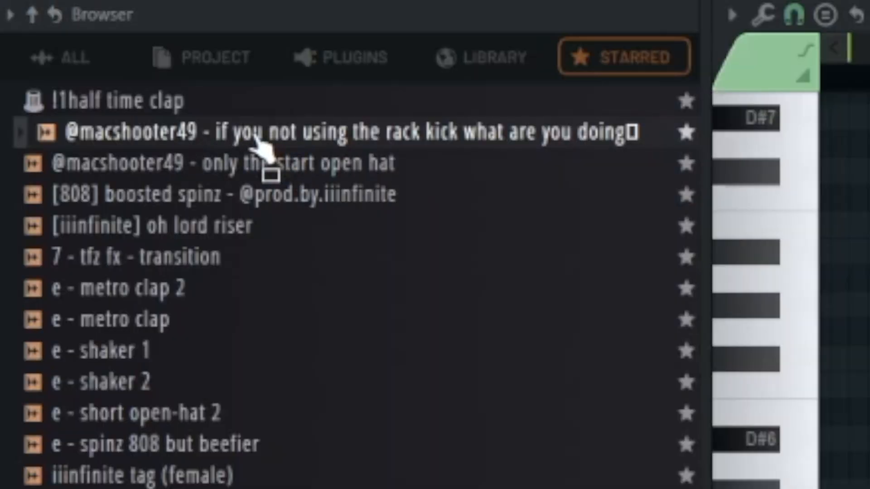
drag(261, 145, 453, 180)
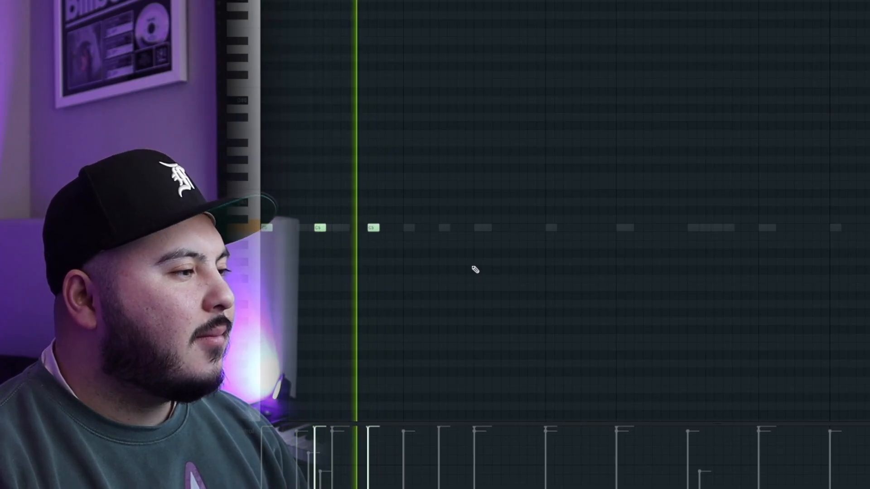
click(548, 227)
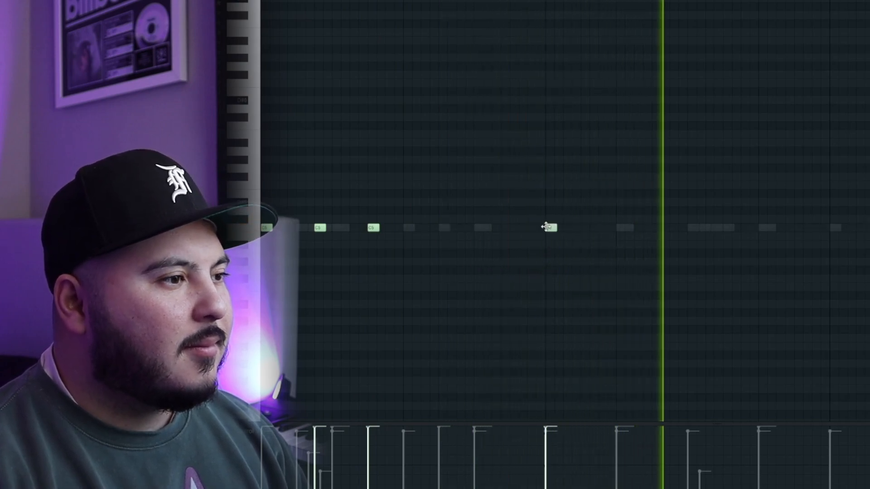
click(691, 228)
click(762, 227)
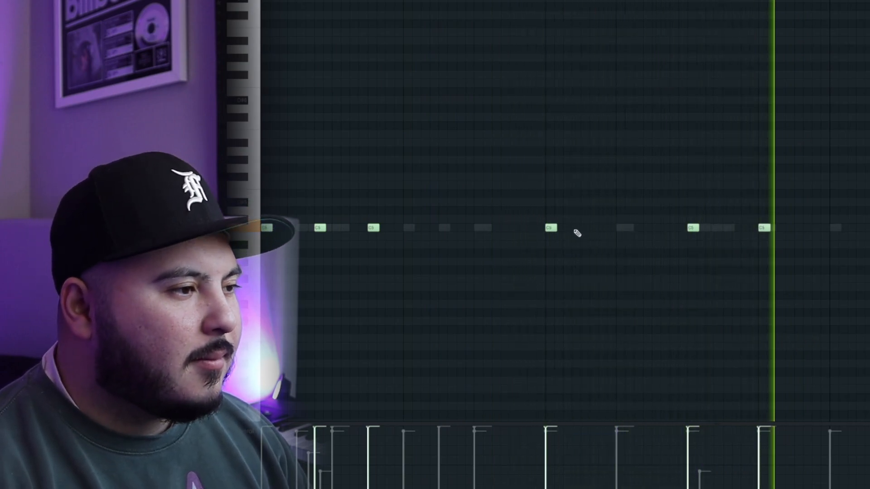
click(652, 228)
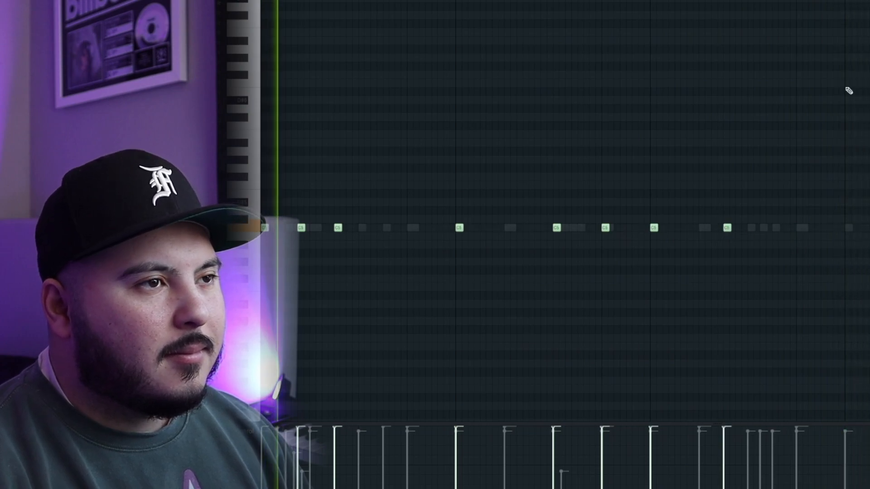
click(824, 227)
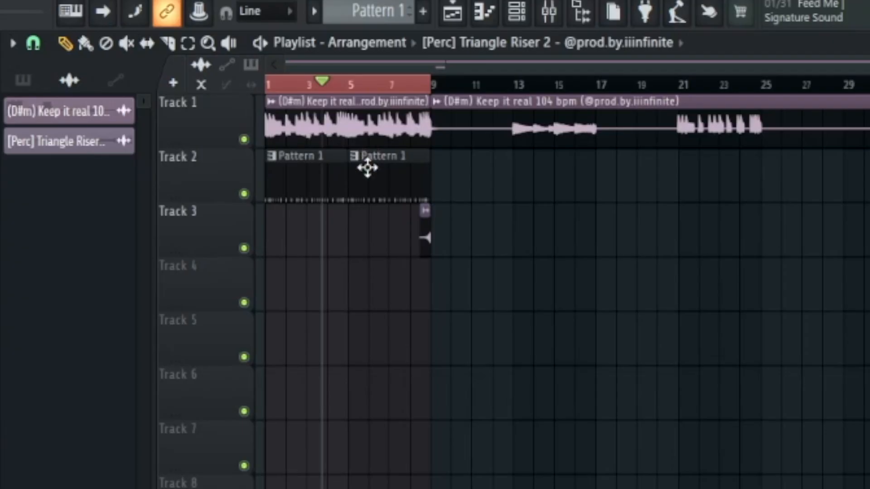
Delete both Pattern 1 clips from Track 2 of the playlist and split Pattern 1 by channel
right_click(365, 163)
right_click(306, 189)
click(318, 13)
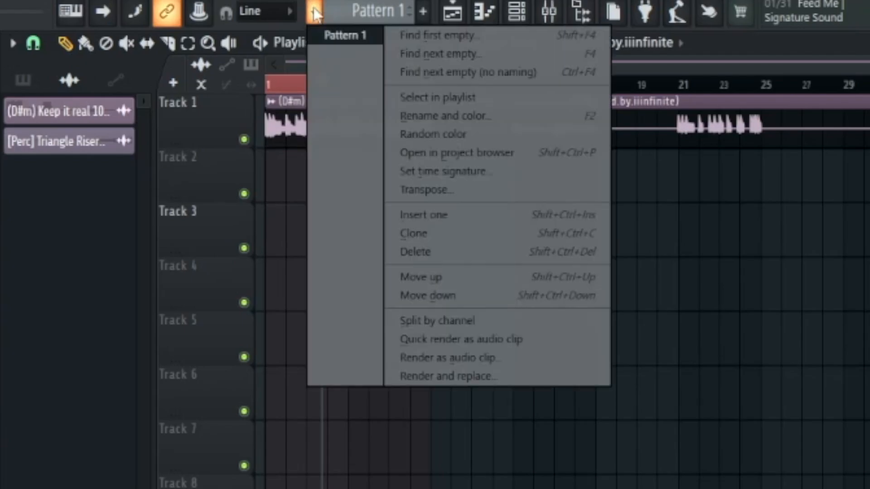
click(479, 320)
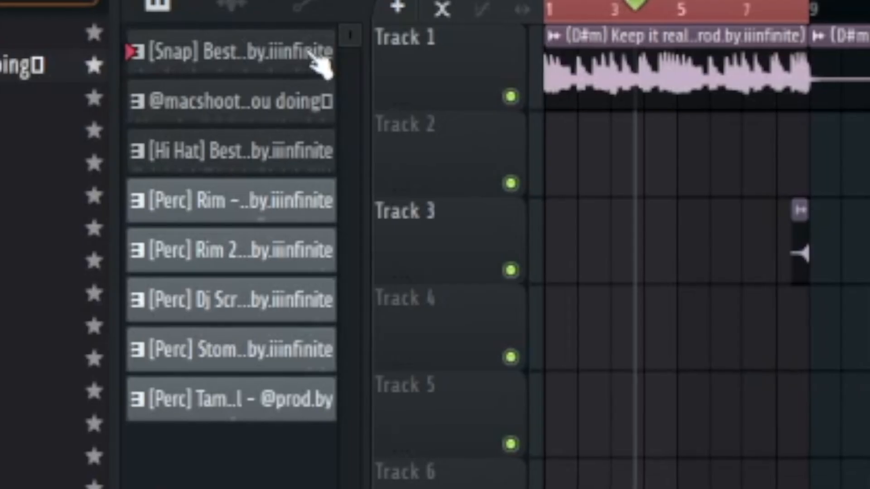
Select all eight split drum patterns, from Snap to Tamb Roll, and place them on separate playlist tracks starting at bar 1
click(120, 114)
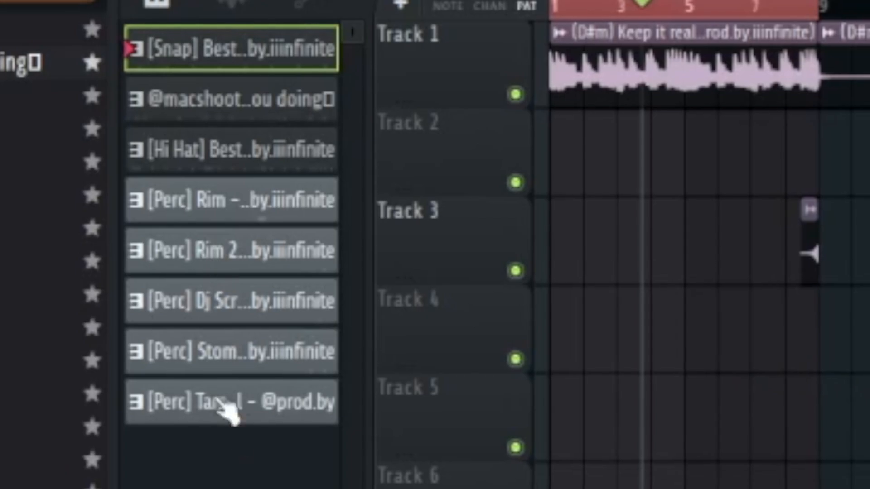
shift+click(253, 406)
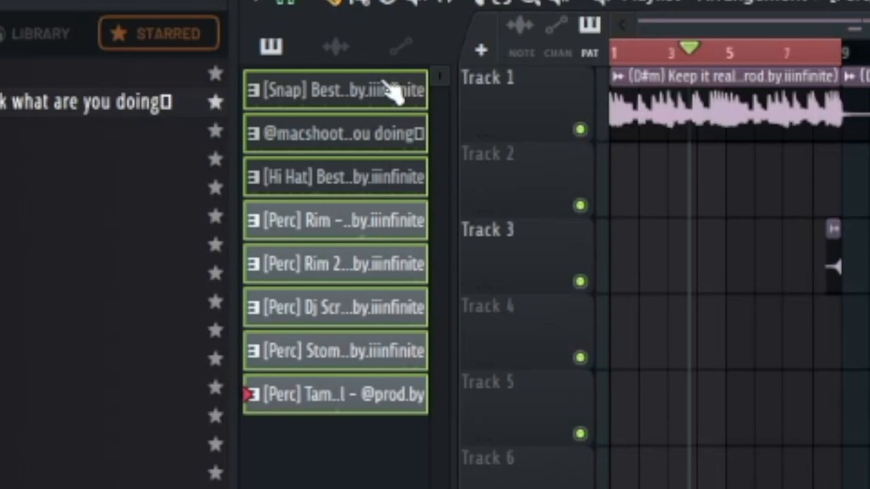
drag(107, 111, 314, 205)
drag(435, 136, 365, 140)
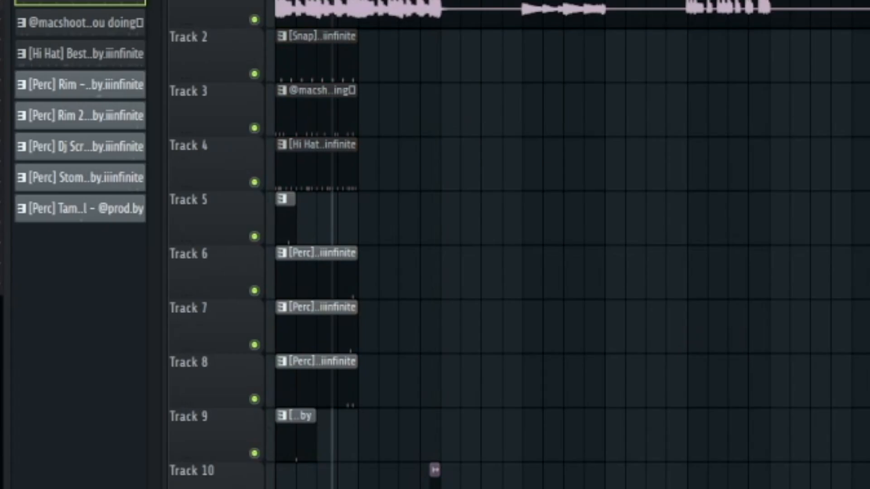
Duplicate the drum clips to fill eight bars, and repeat the full eight-bar arrangement of Tracks 1 to 16 three more times
key(ctrl+b)
drag(407, 324, 212, 129)
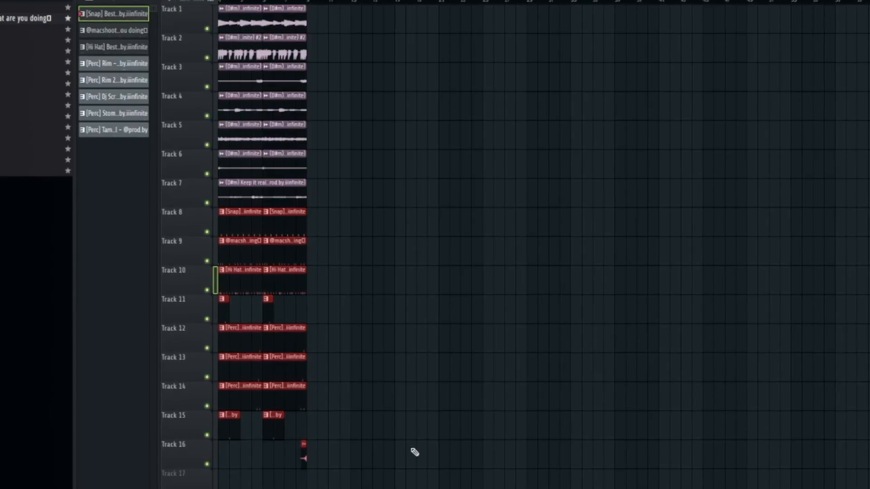
drag(414, 452, 218, 4)
key(ctrl+b)
key(ctrl+b)
key(ctrl+b)
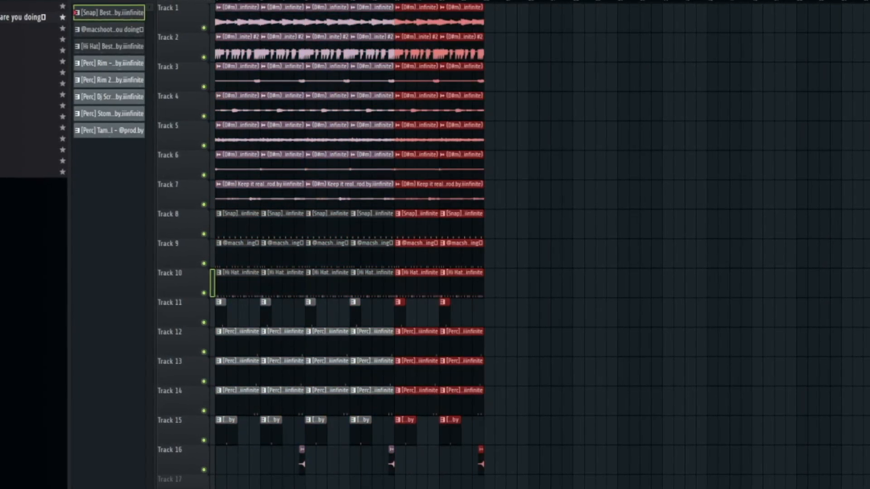
Clear the drum and percussion clips and the Track 7 melody from the first four bars to form a sparse intro
ctrl+click(641, 245)
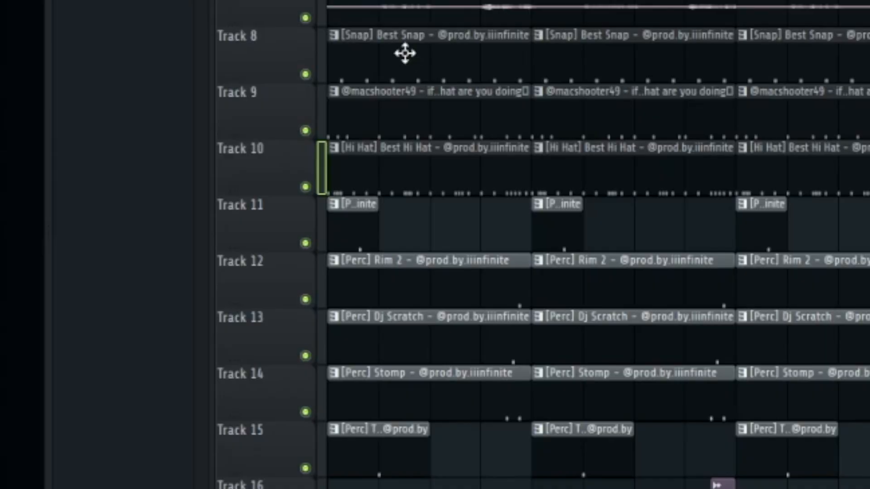
drag(403, 52, 387, 462)
right_click(303, 197)
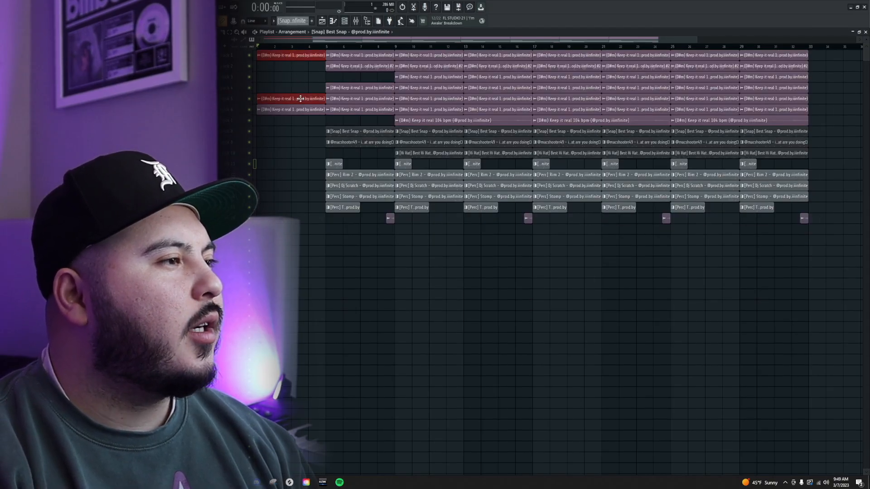
Select the clips of the section ending at bar 9 and repeat a short slice of all tracks there as a stutter
scroll(281, 136, up, 4)
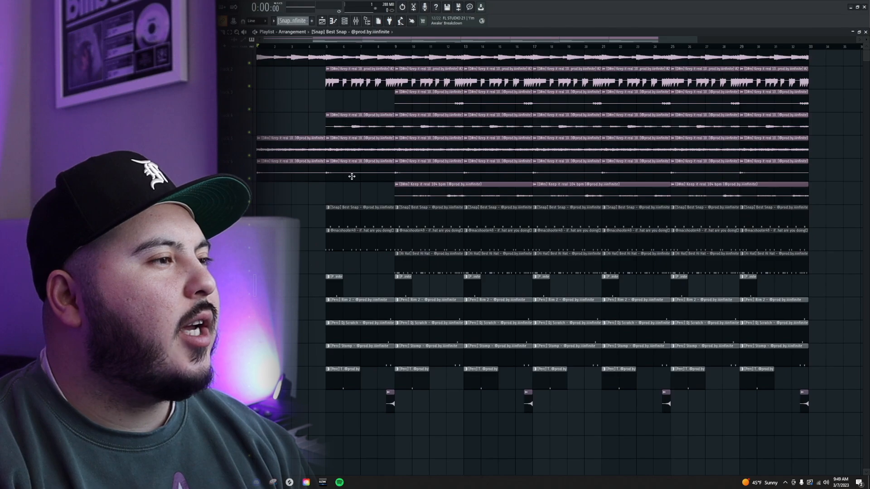
scroll(353, 132, down, 4)
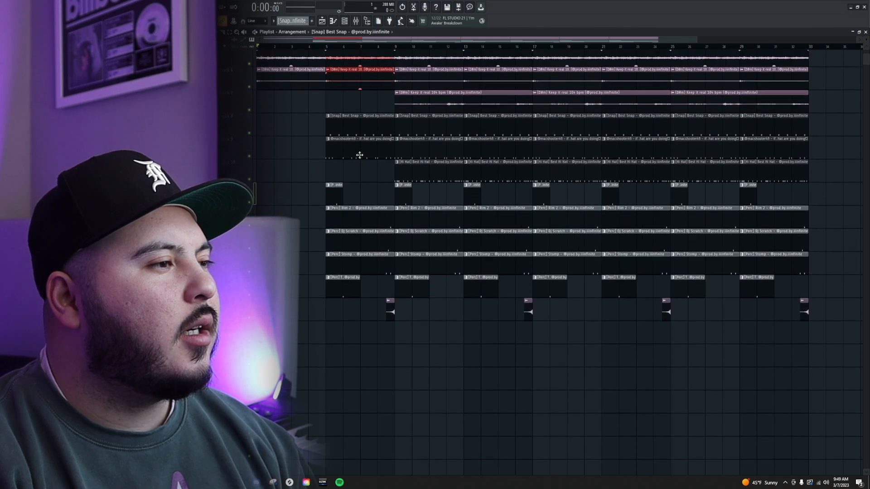
ctrl+drag(359, 129, 385, 263)
scroll(385, 253, up, 4)
scroll(335, 249, down, 2)
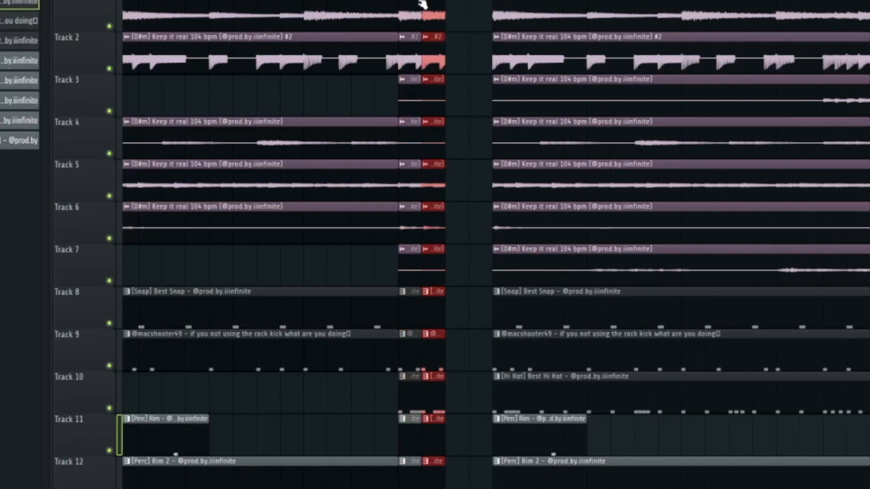
ctrl+drag(453, 50, 417, 397)
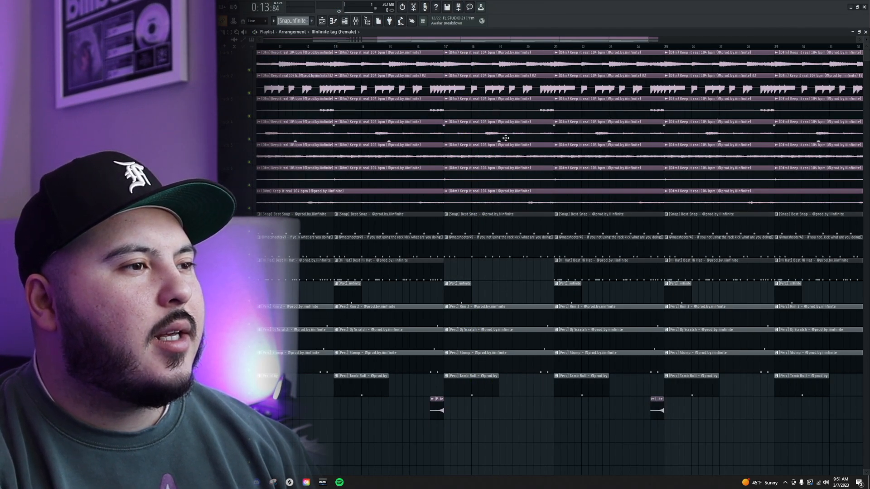
Delete the Track 7 melody clip starting at bar 17, and slice the drum clips halfway through the last four-bar section
right_click(483, 197)
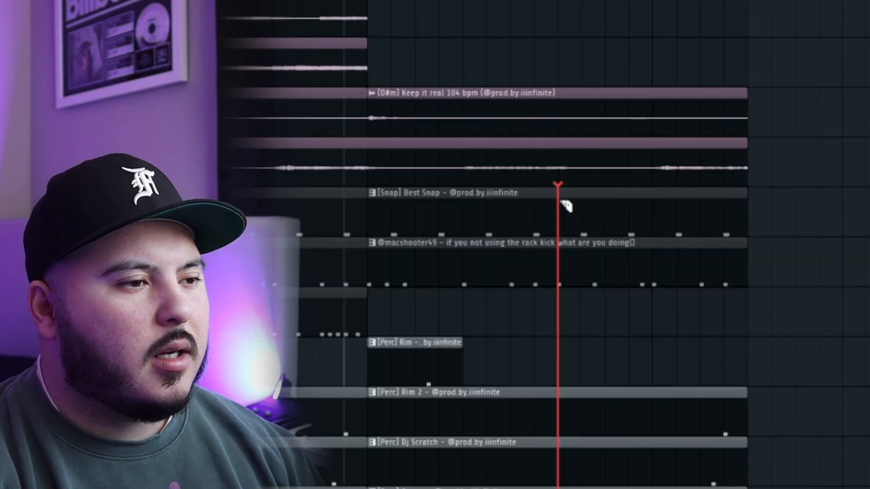
drag(560, 201, 560, 201)
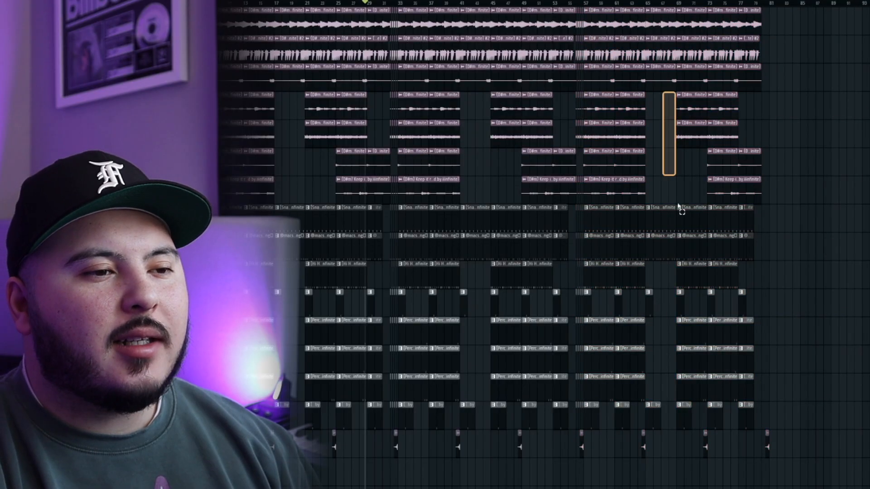
Delete the Track 4 and lower clips from bar 65 onward, and fade out the ending clips on the upper tracks
drag(679, 206, 867, 486)
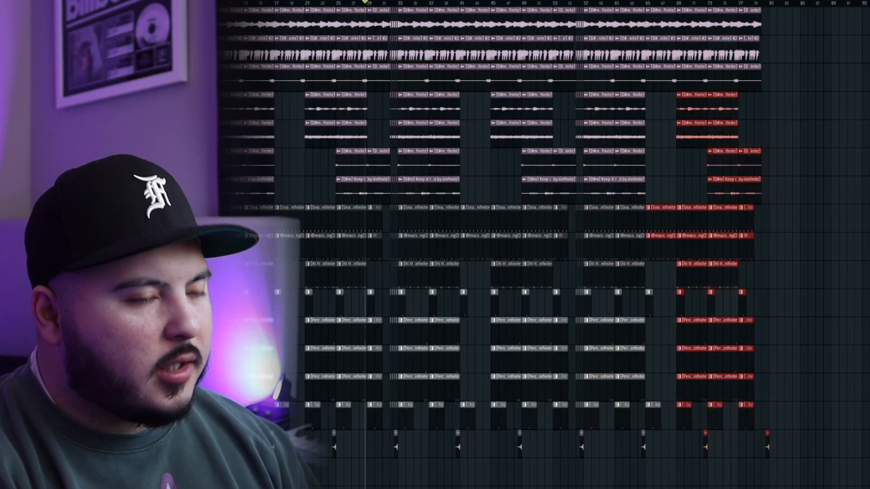
key(Delete)
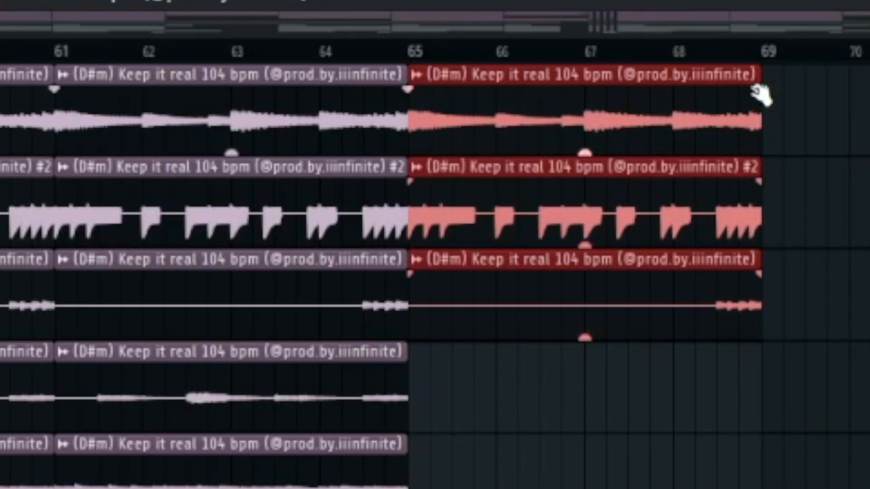
drag(476, 16, 393, 3)
drag(487, 47, 428, 48)
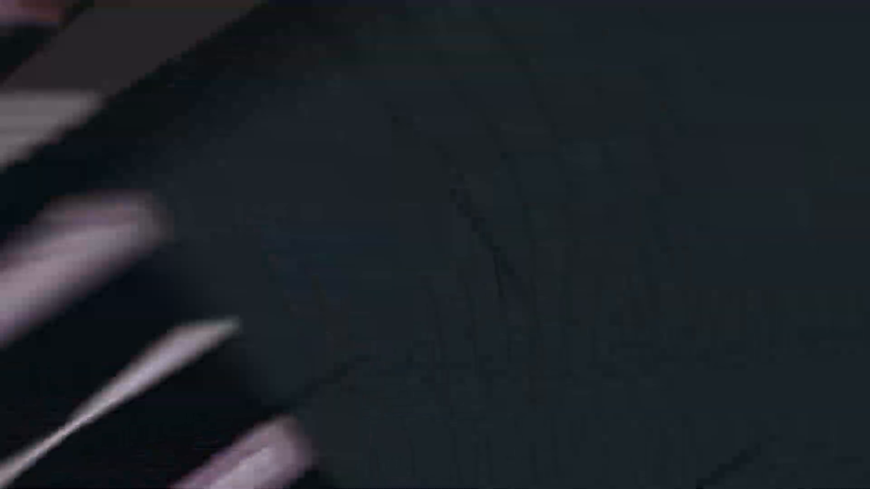